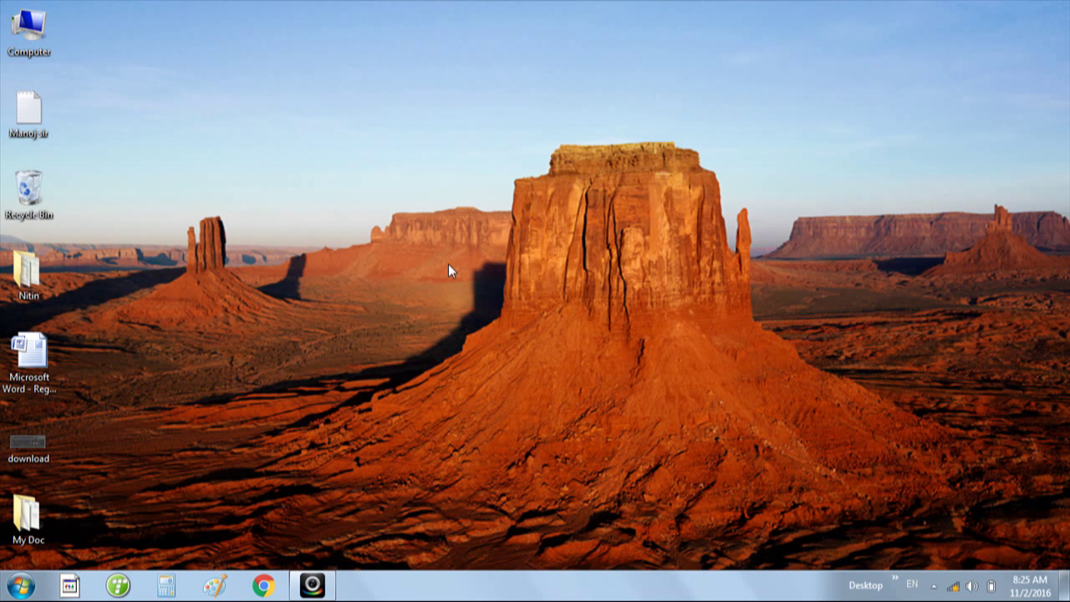
# - Refresh the desktop, then open Control Panel from the Start menu
pyautogui.rightClick(420, 138)
pyautogui.click(434, 177)
pyautogui.click(18, 590)
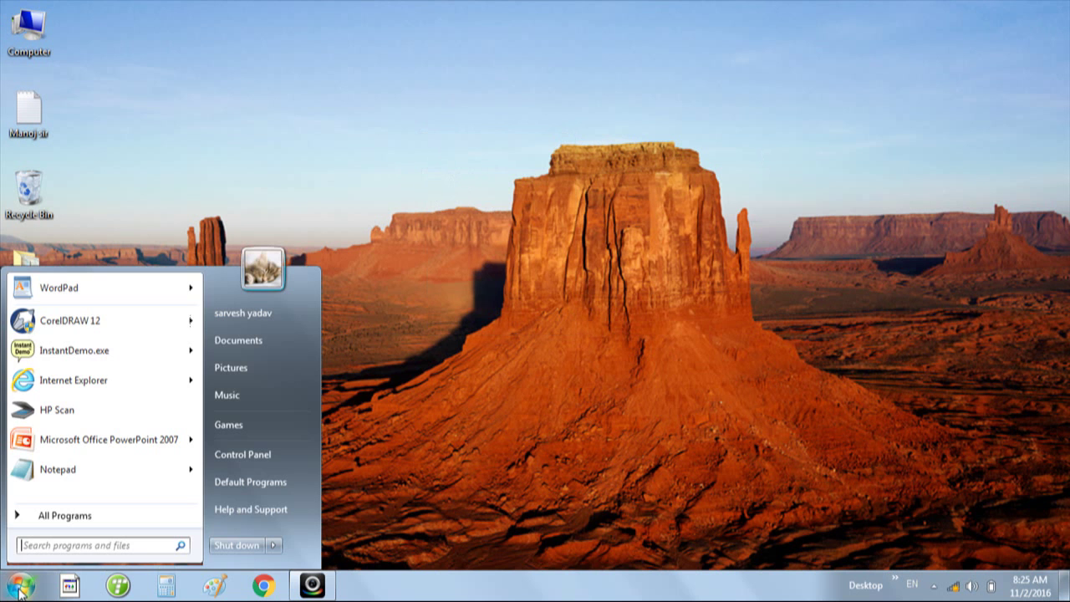
pyautogui.click(262, 462)
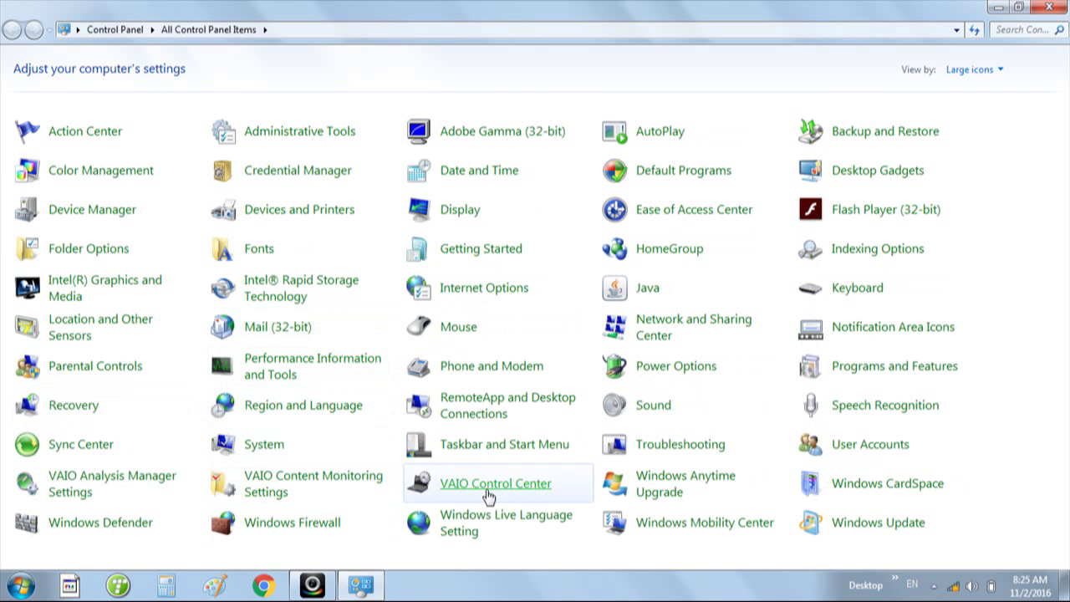
# - Open User Accounts from the All Control Panel Items list
pyautogui.click(841, 449)
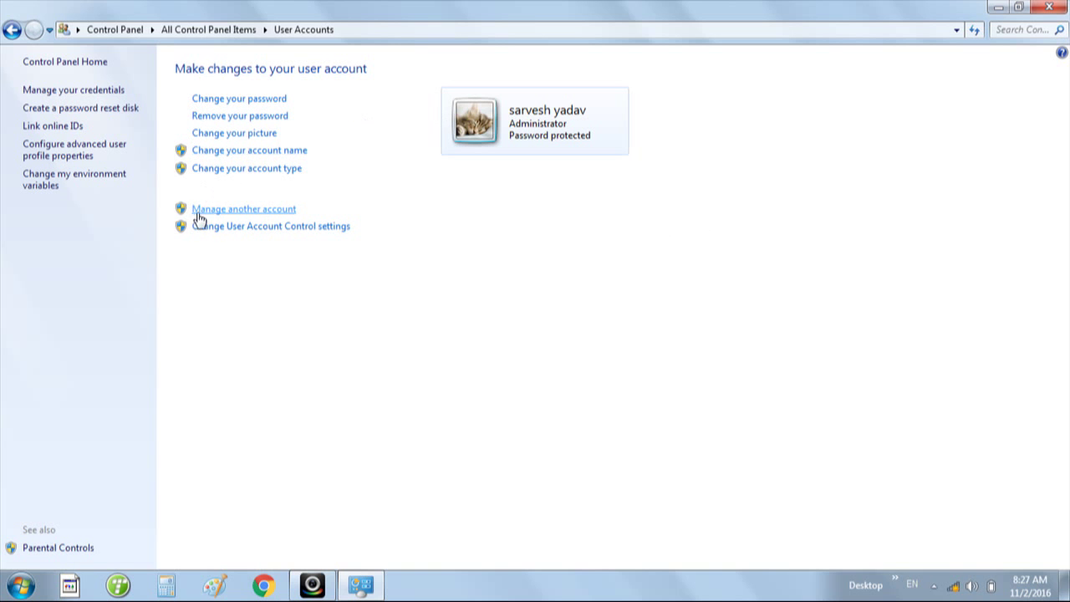
# - Show the Manage Accounts page listing every account on the computer
pyautogui.click(247, 211)
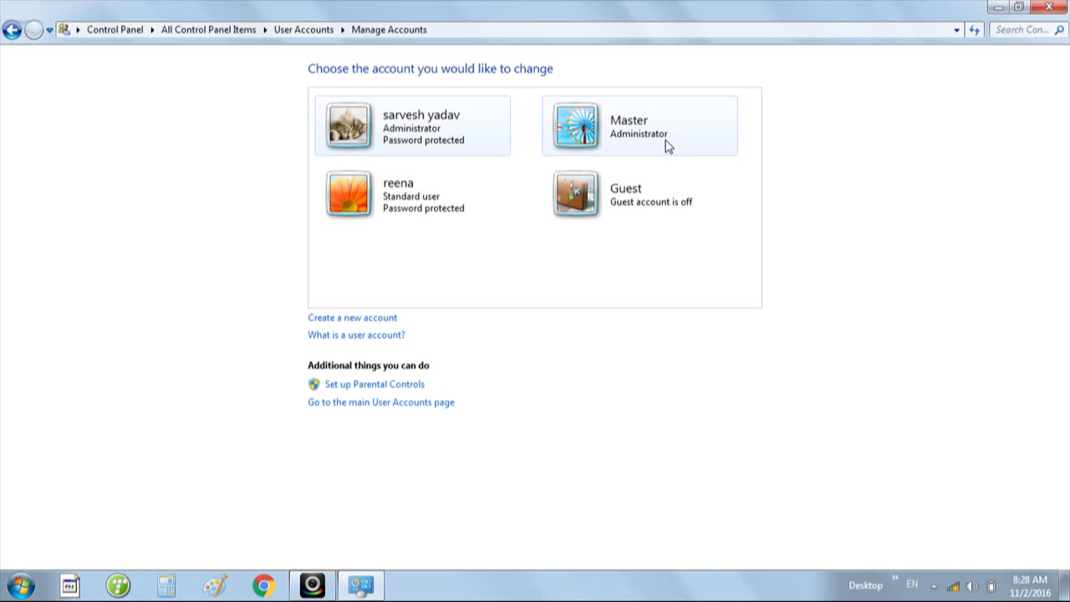
# - Create a new Standard user account named with the user's first name
pyautogui.click(334, 321)
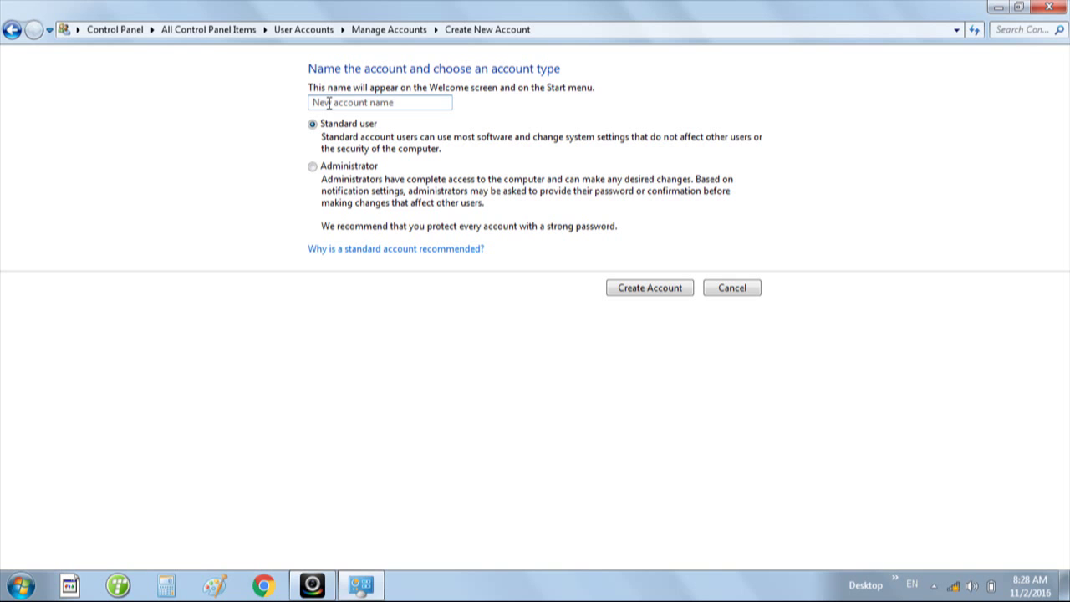
pyautogui.write('Nishant')
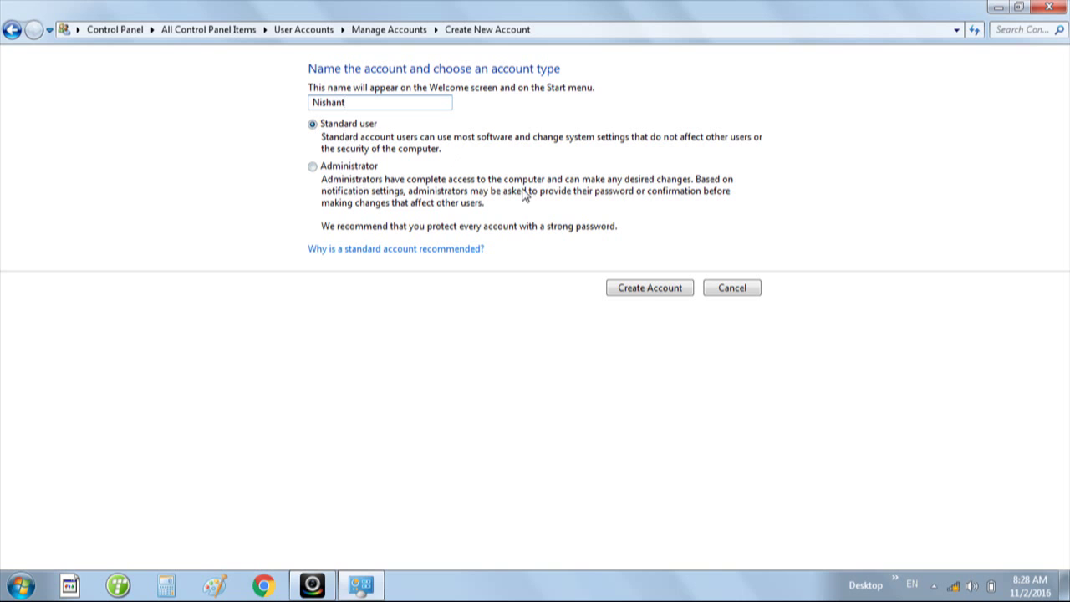
pyautogui.click(640, 291)
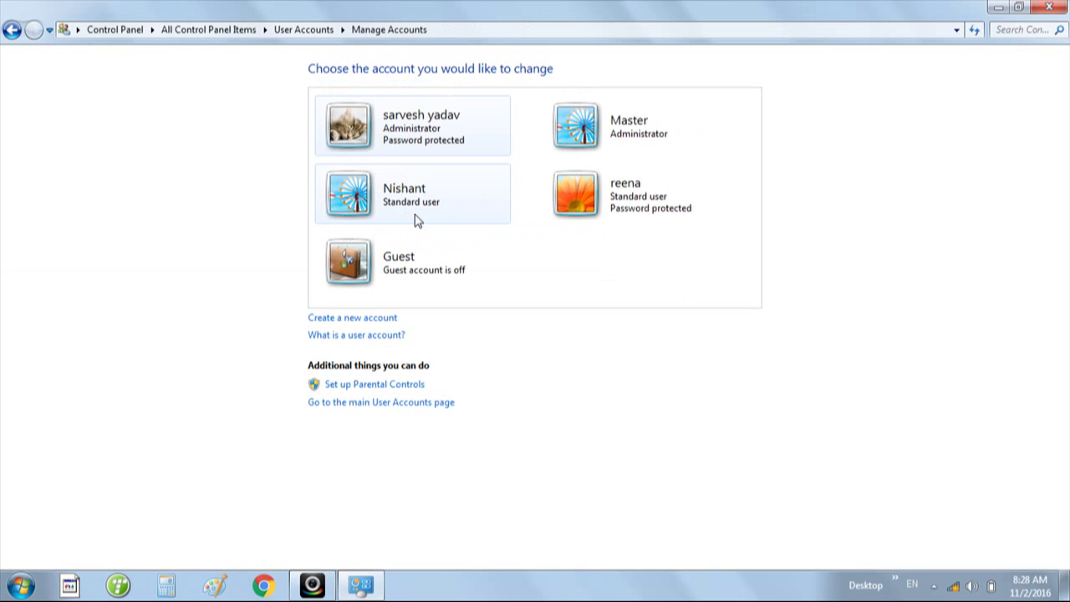
# - Rename the new account to the user's full first and last name
pyautogui.click(397, 206)
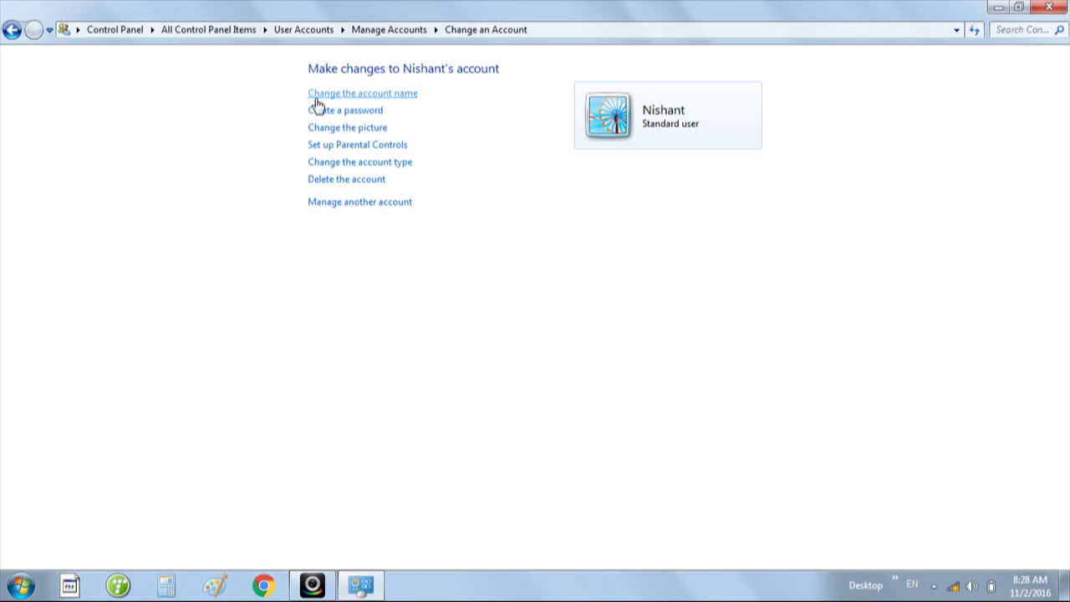
pyautogui.click(376, 99)
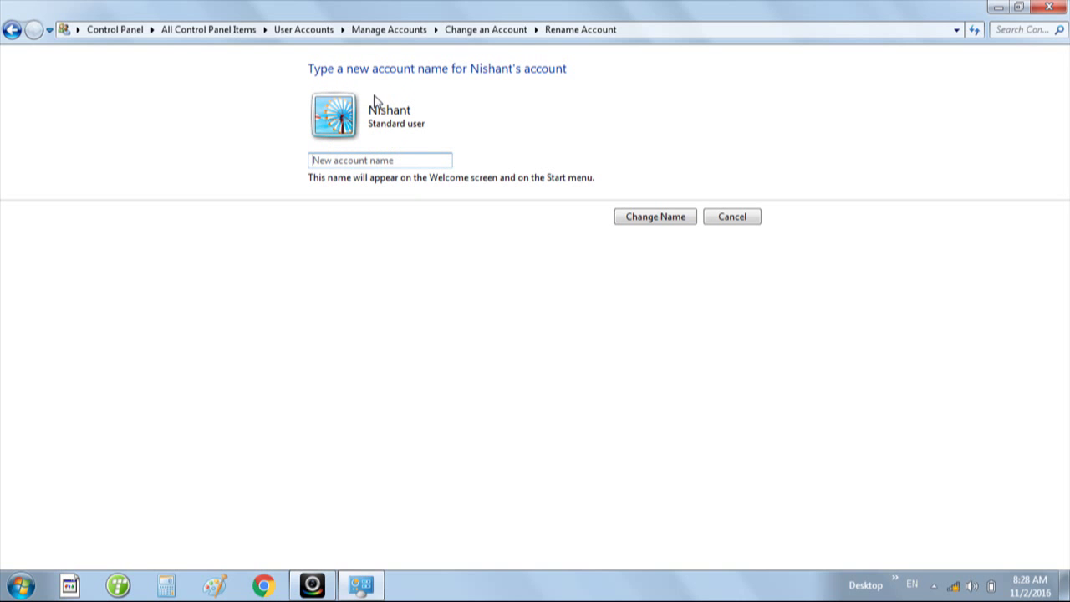
pyautogui.click(403, 157)
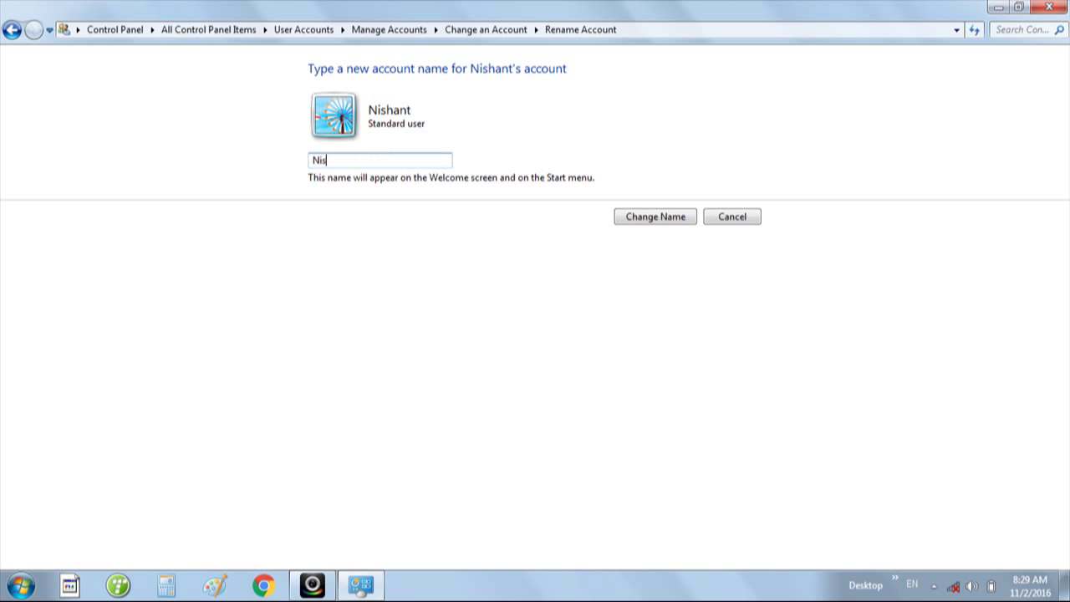
pyautogui.click(639, 223)
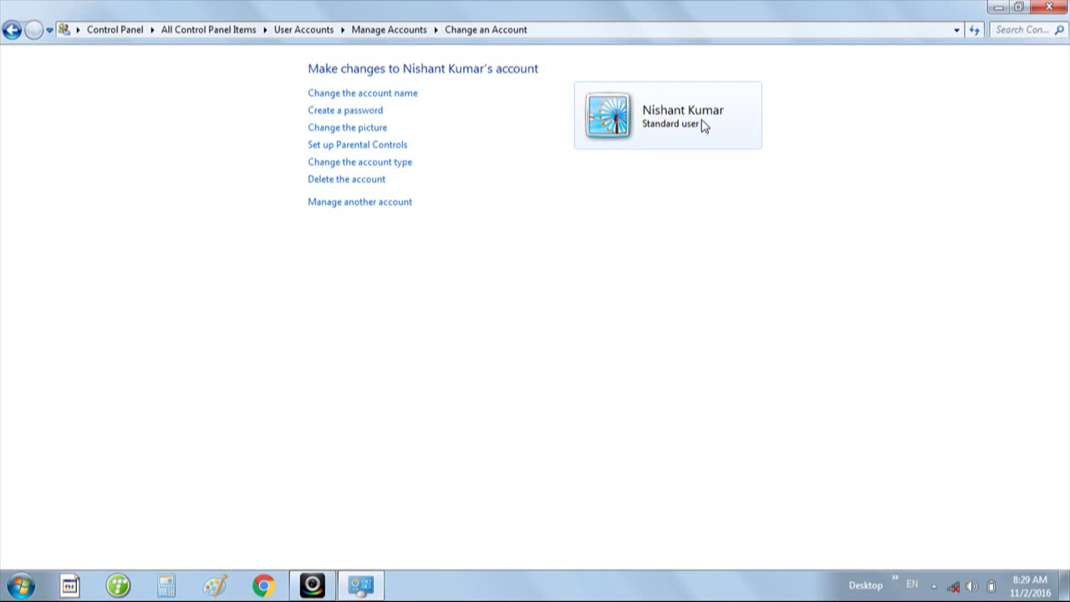
# - Enter the new password in both password boxes, leaving the hint empty
pyautogui.click(325, 115)
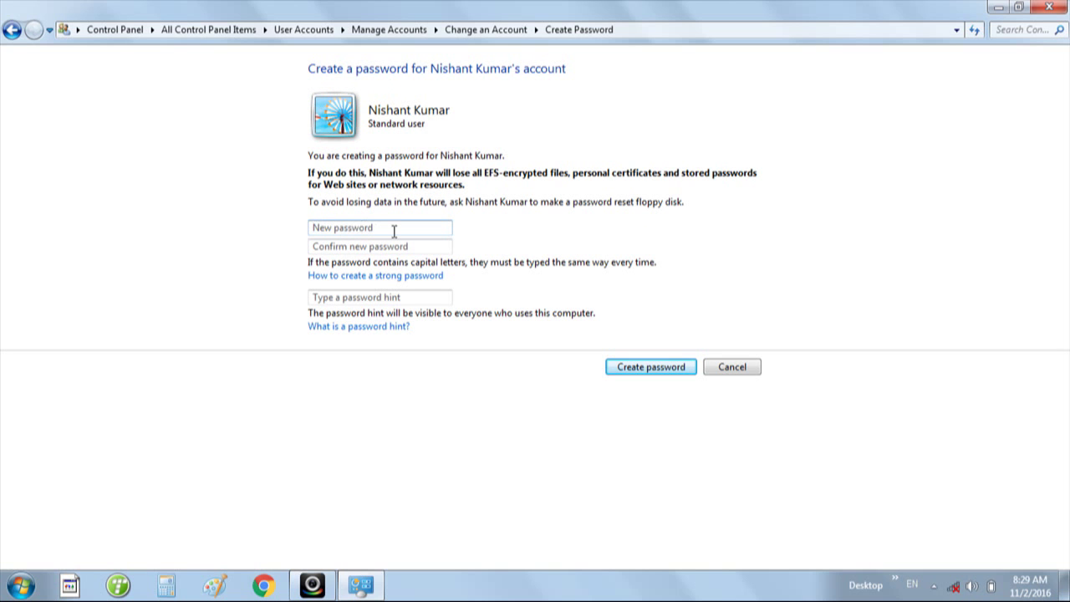
pyautogui.write('123')
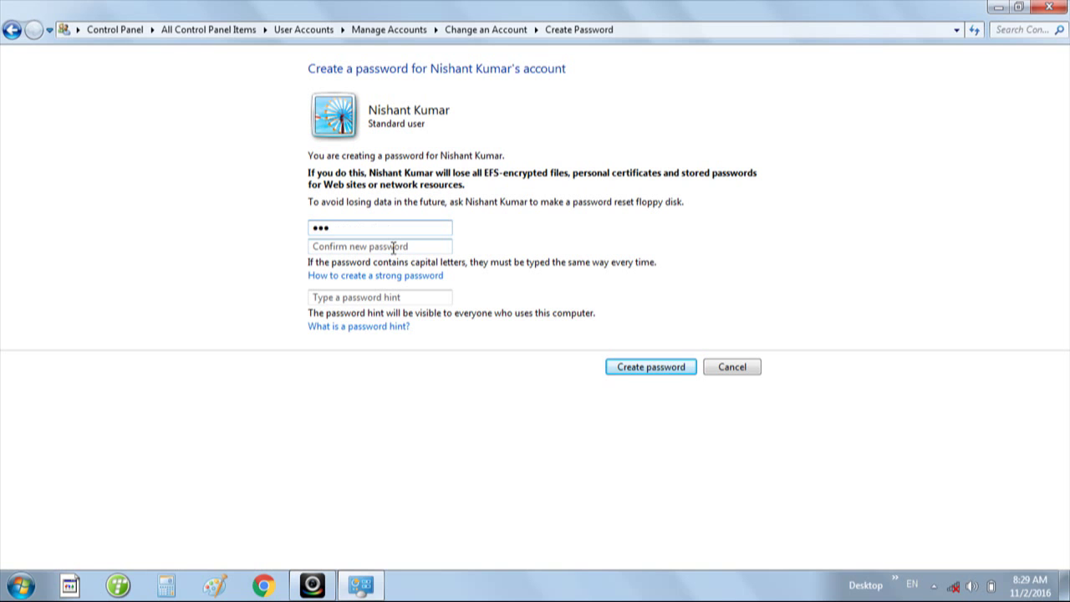
pyautogui.click(393, 247)
pyautogui.write('123')
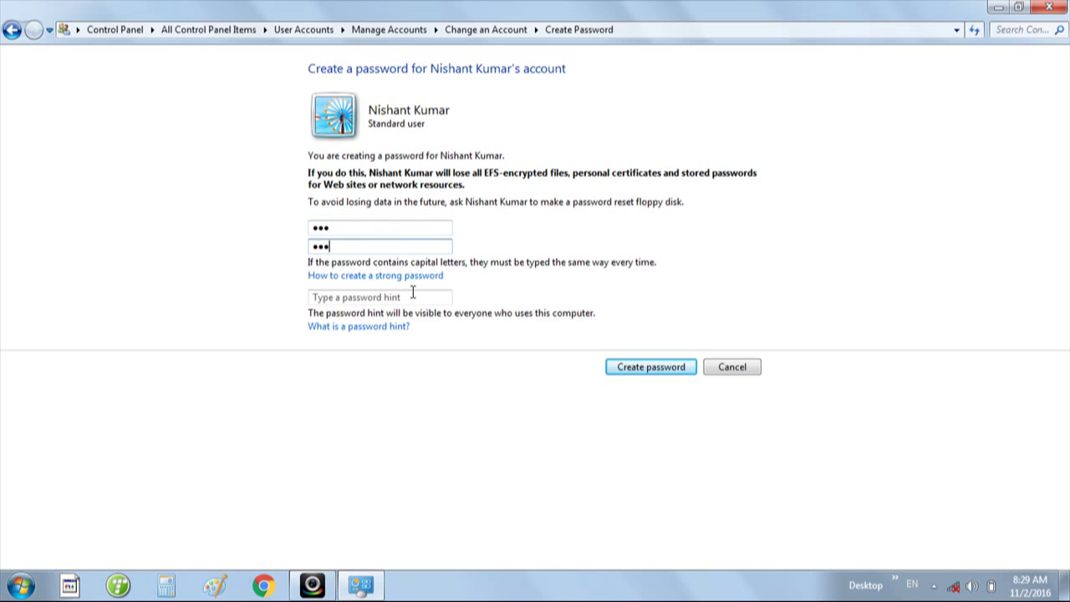
pyautogui.click(412, 296)
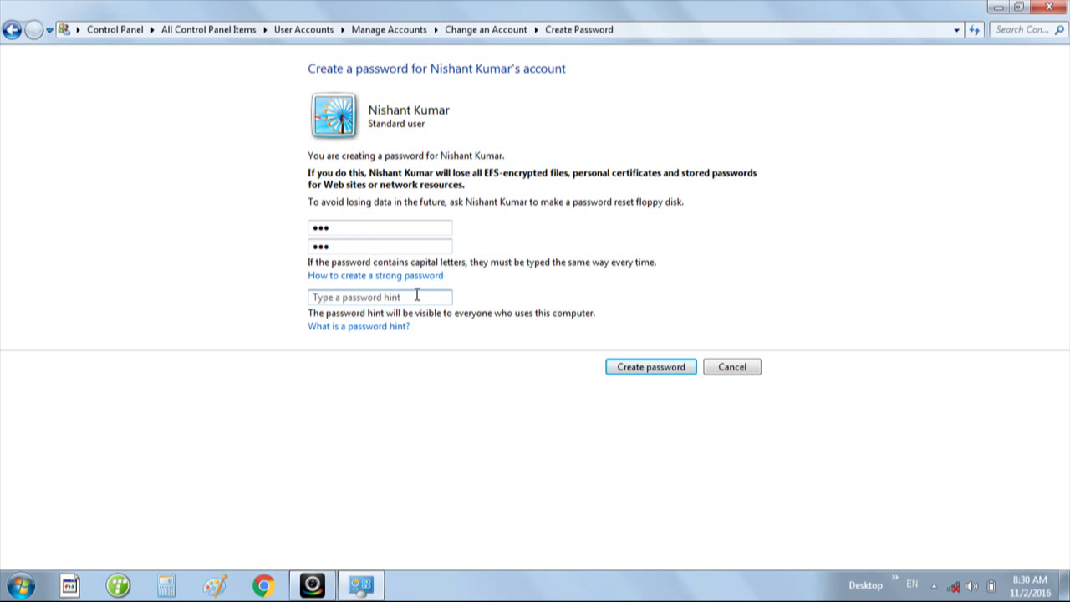
# - Save the password so the account shows as Password protected
pyautogui.click(633, 371)
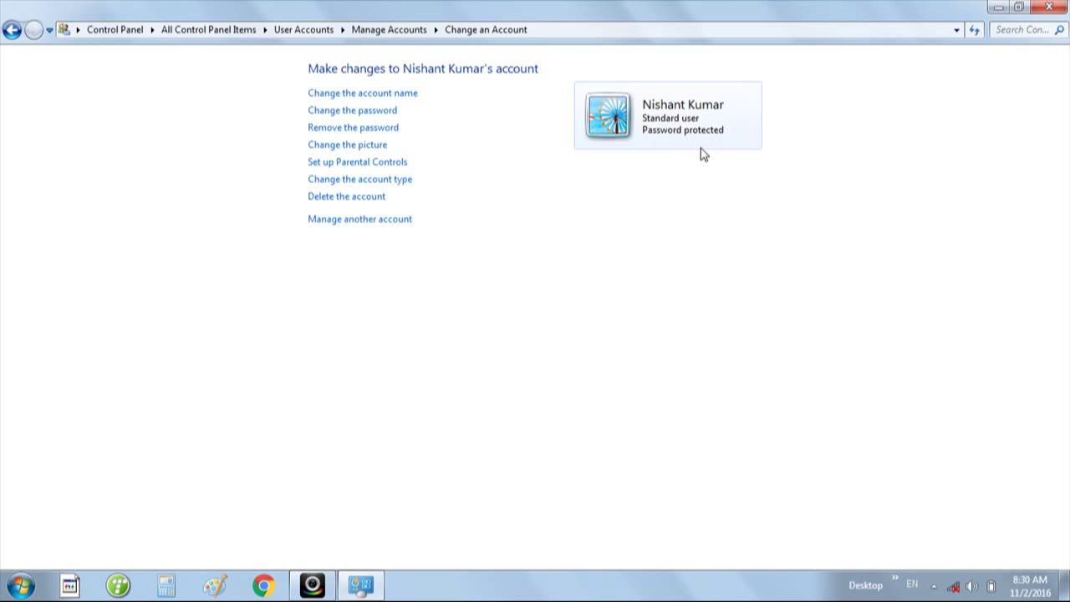
# - Remove the new account's password, confirming with Remove Password
pyautogui.click(332, 134)
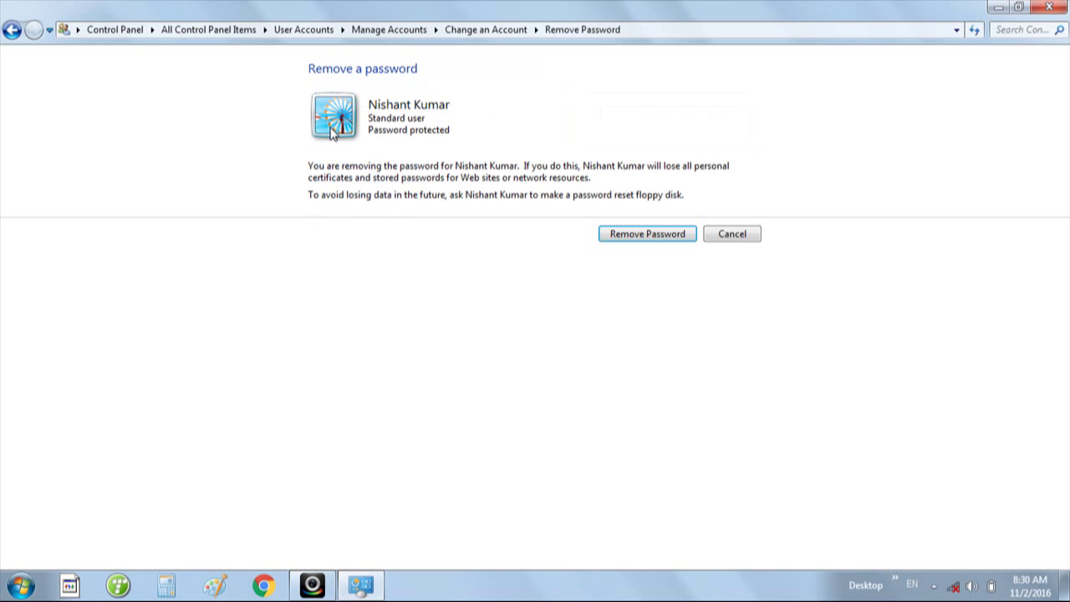
pyautogui.click(632, 238)
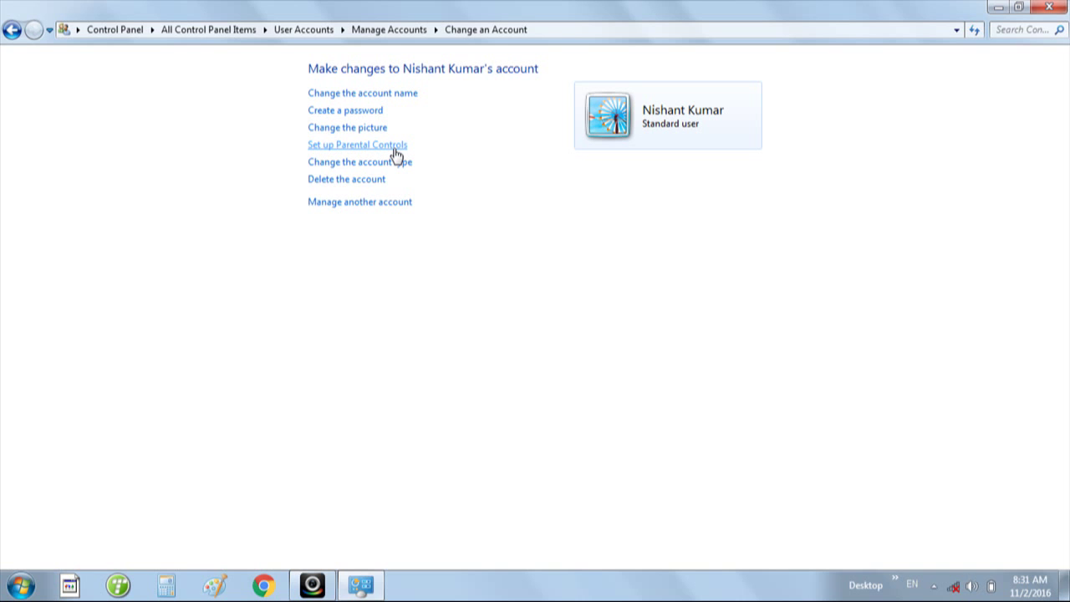
pyautogui.click(340, 168)
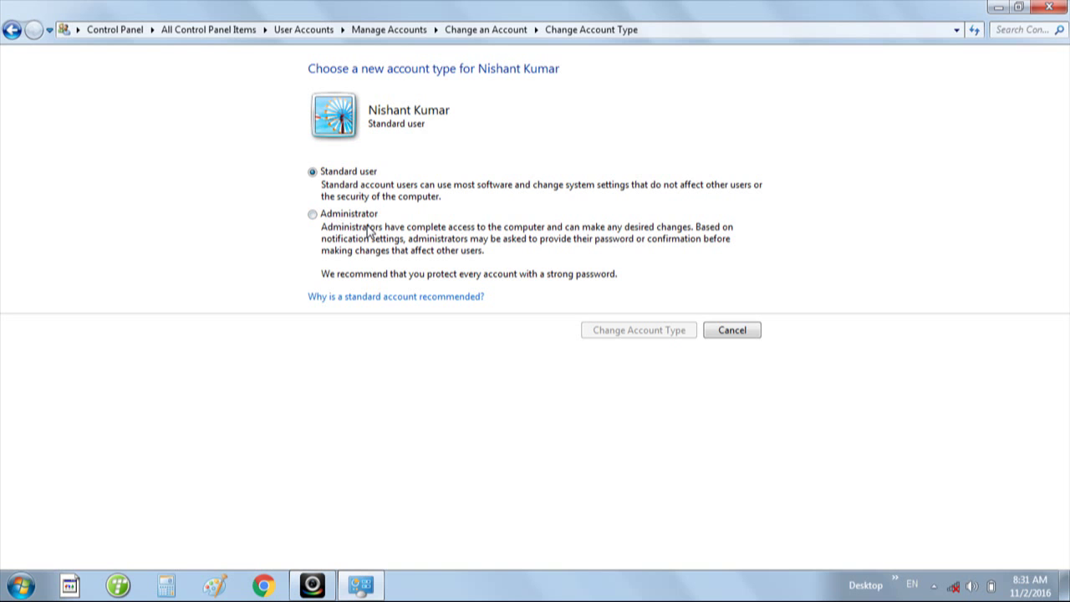
pyautogui.click(730, 336)
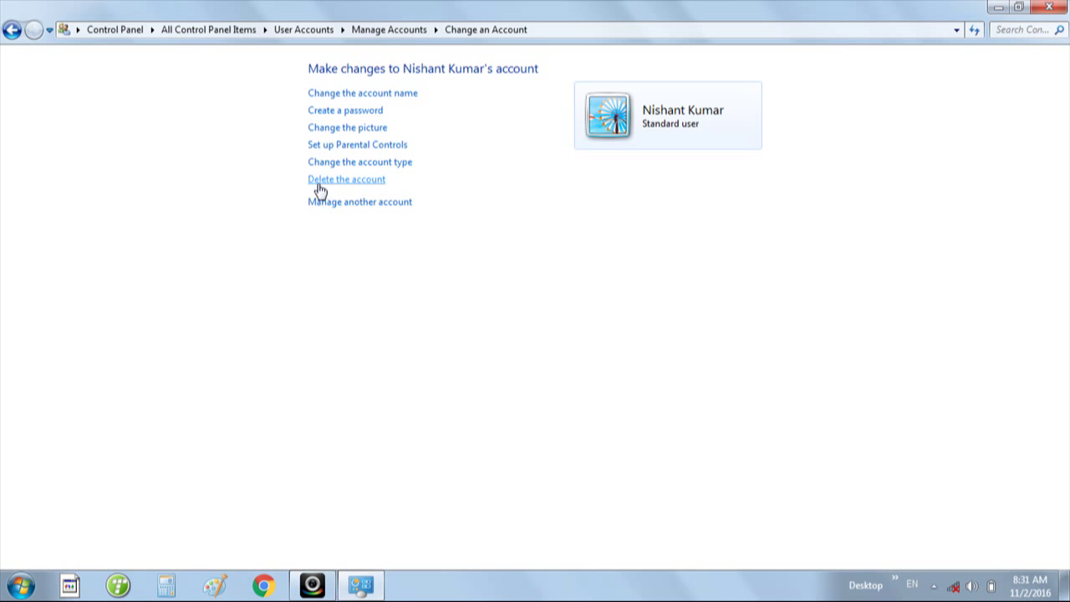
# - Delete the new account with Keep Files, leaving four accounts listed
pyautogui.click(318, 185)
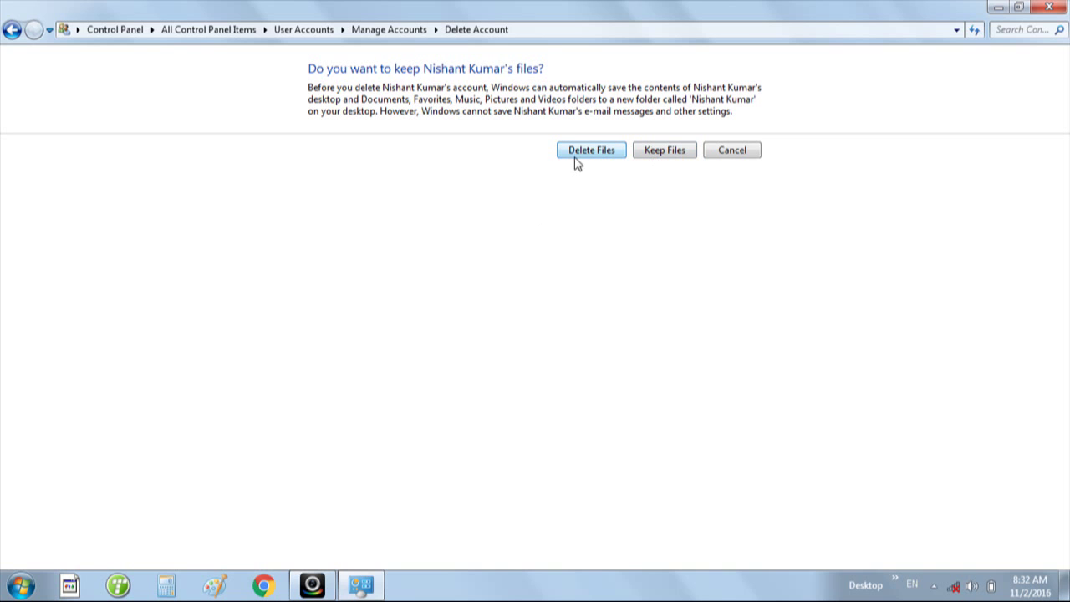
pyautogui.click(657, 154)
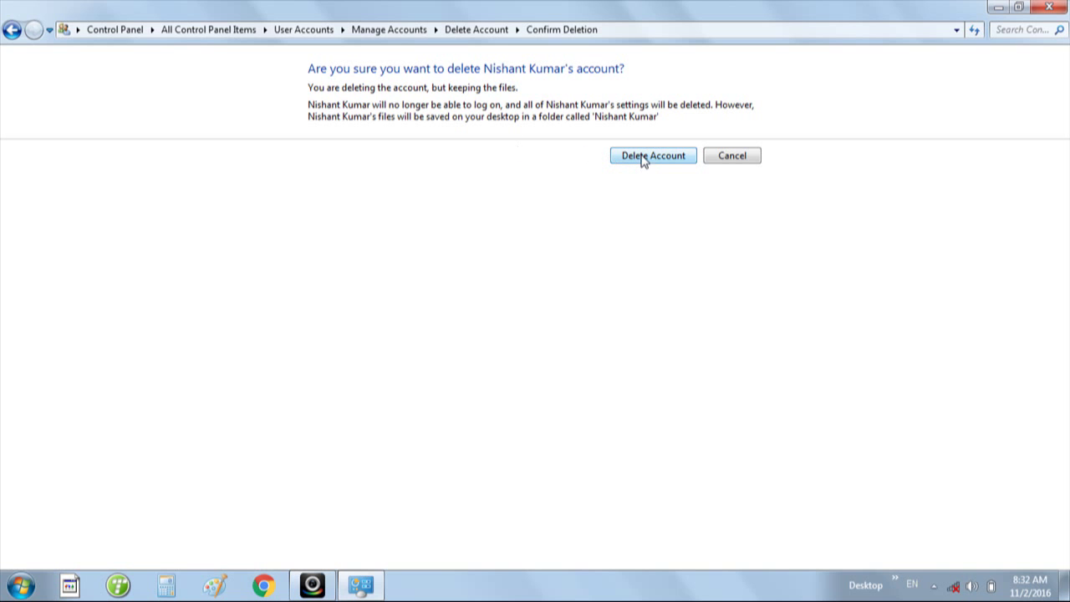
pyautogui.click(657, 162)
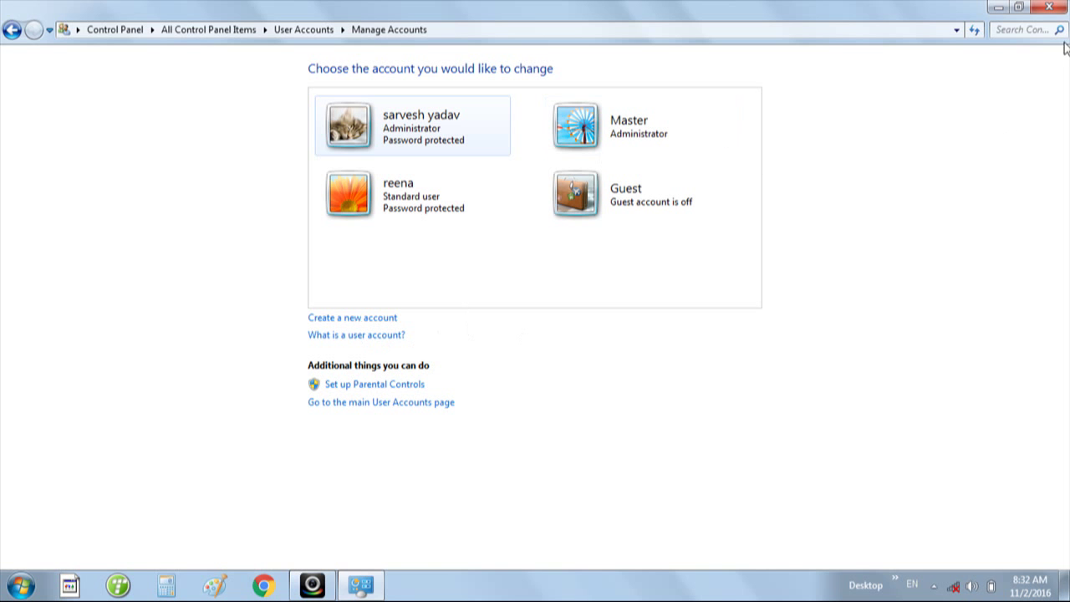
# - Close the Control Panel window, leaving only the desktop
pyautogui.click(1049, 8)
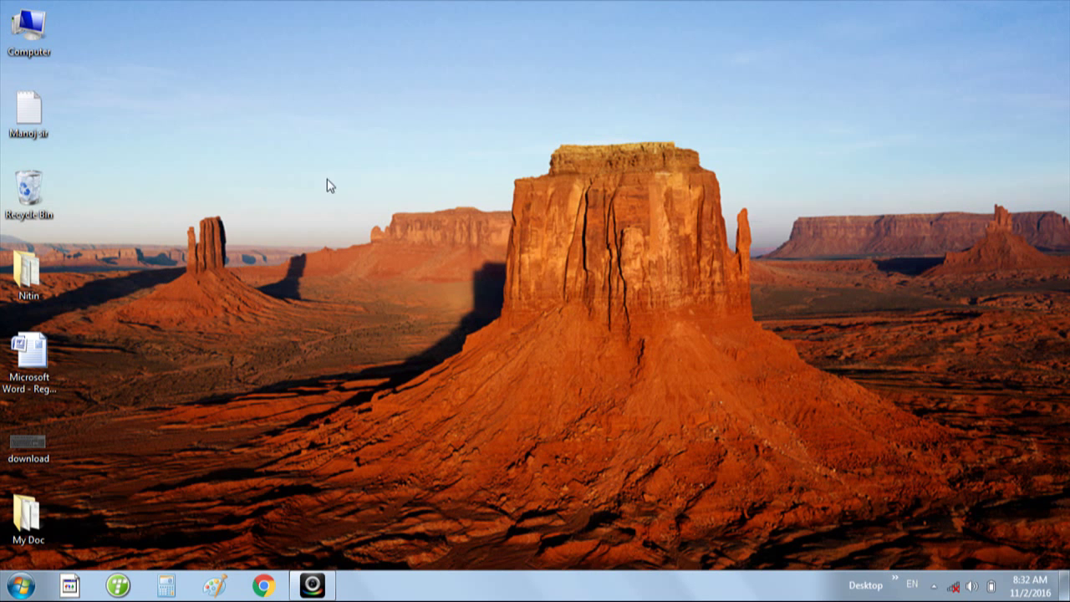
pyautogui.rightClick(381, 115)
pyautogui.click(416, 161)
pyautogui.rightClick(348, 106)
pyautogui.click(386, 151)
pyautogui.click(19, 590)
pyautogui.moveTo(275, 546)
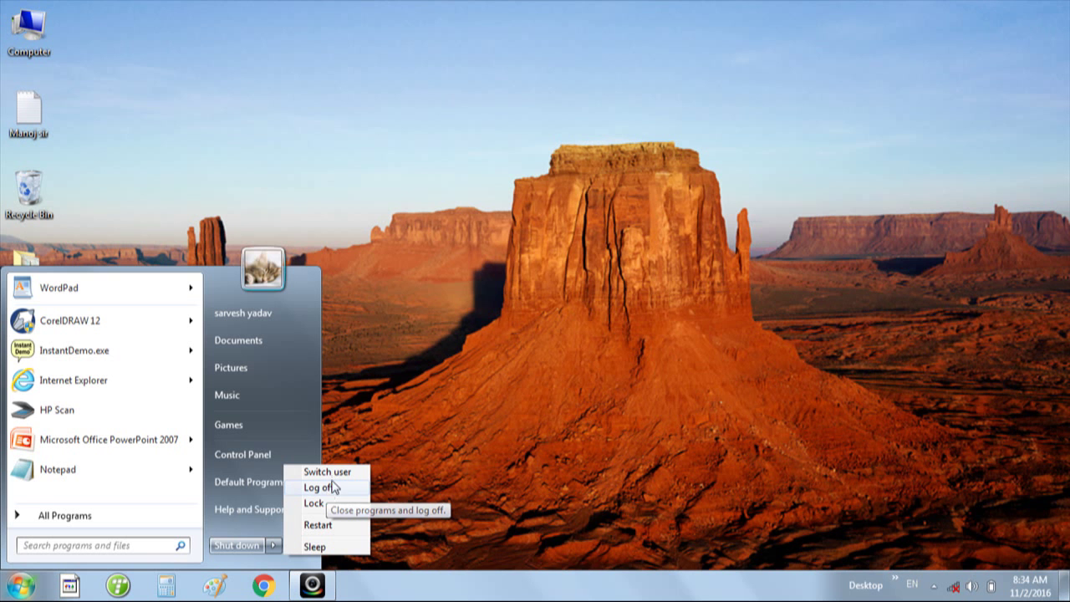
pyautogui.click(426, 380)
pyautogui.rightClick(330, 192)
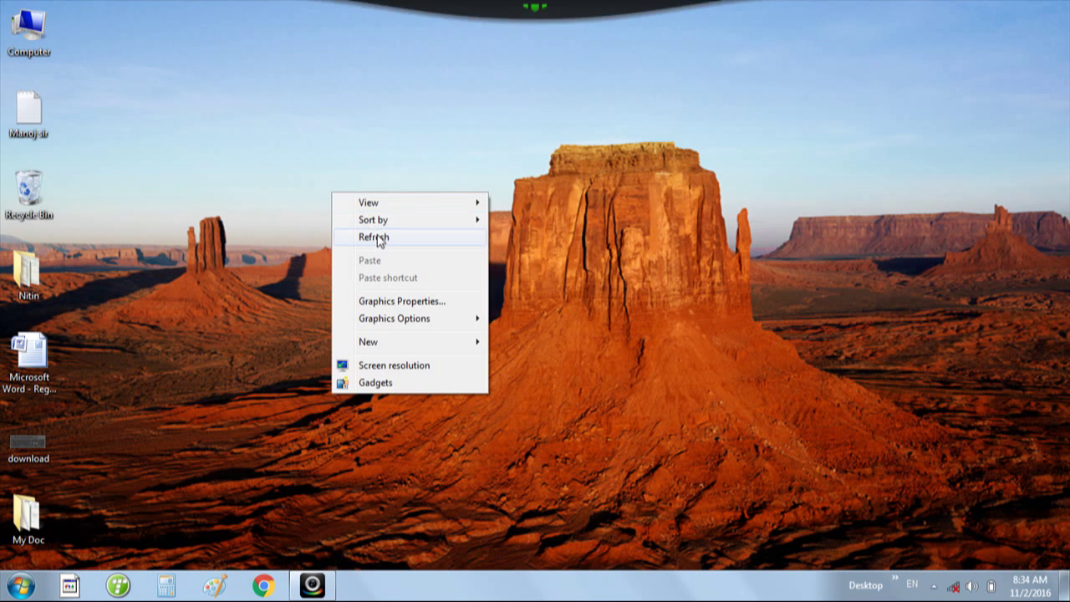
pyautogui.click(376, 237)
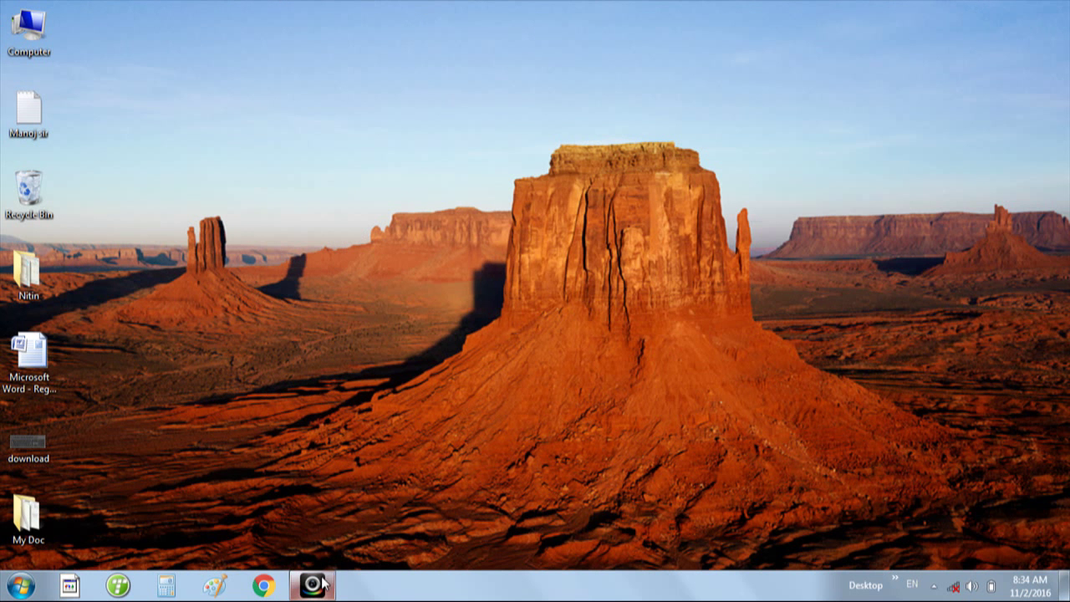